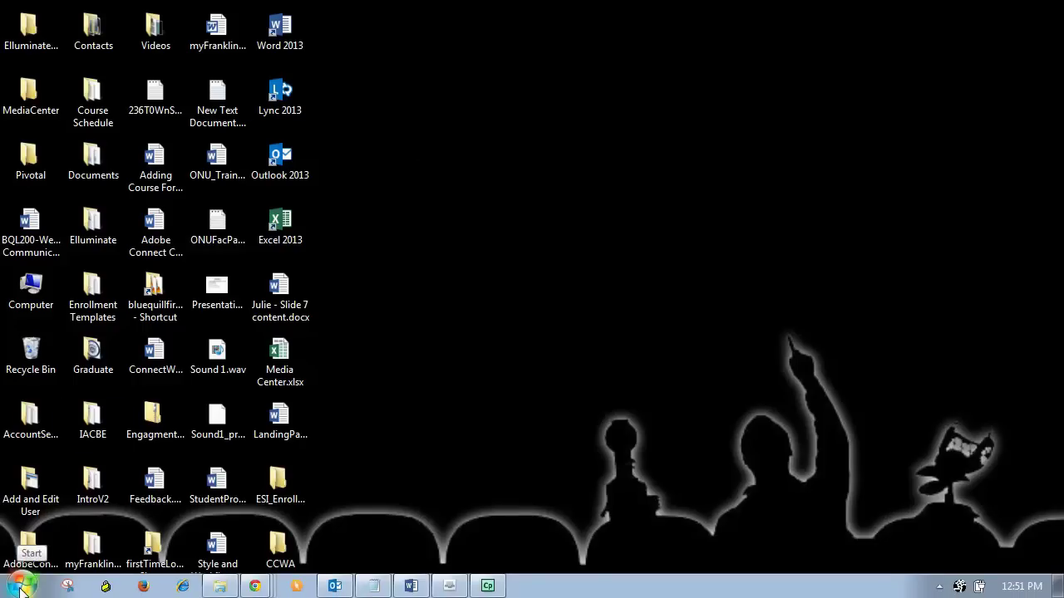
# Step: Search for 'lync' from the Windows 7 Start menu and launch Lync 2013
pyautogui.click(20, 587)
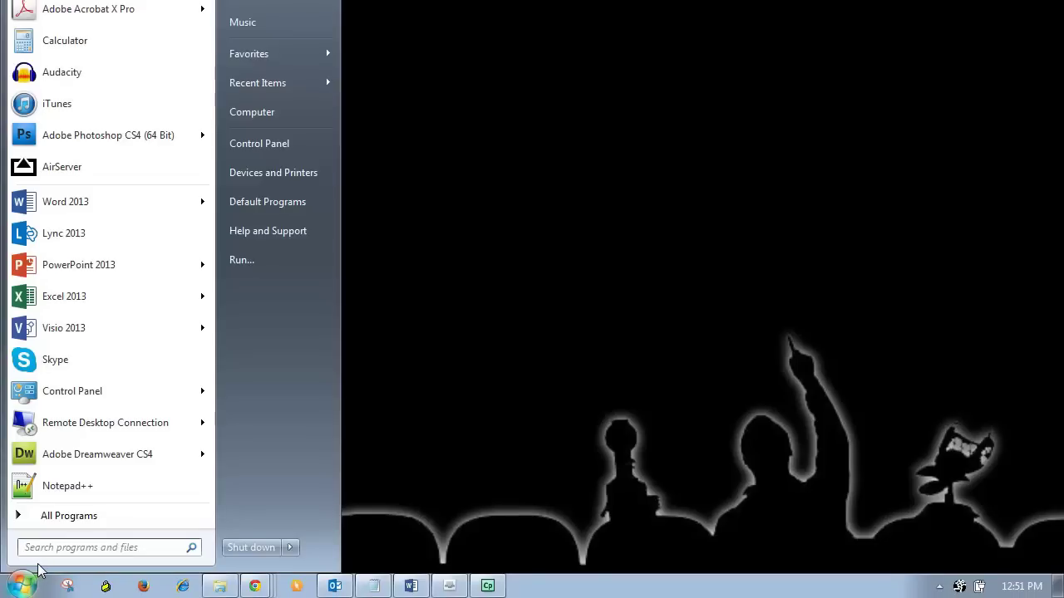
pyautogui.write('ly')
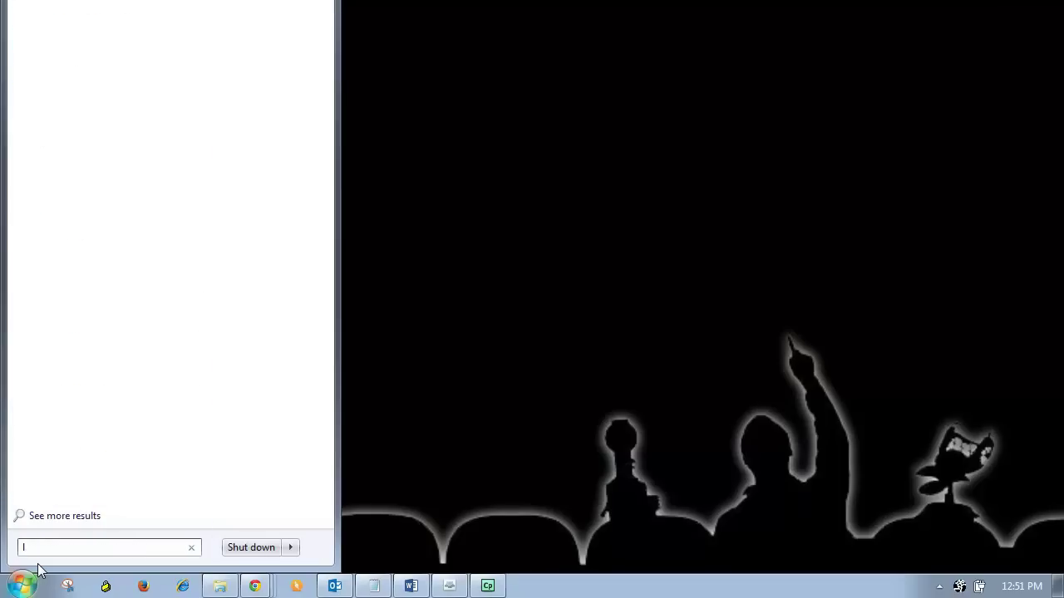
pyautogui.write('nc')
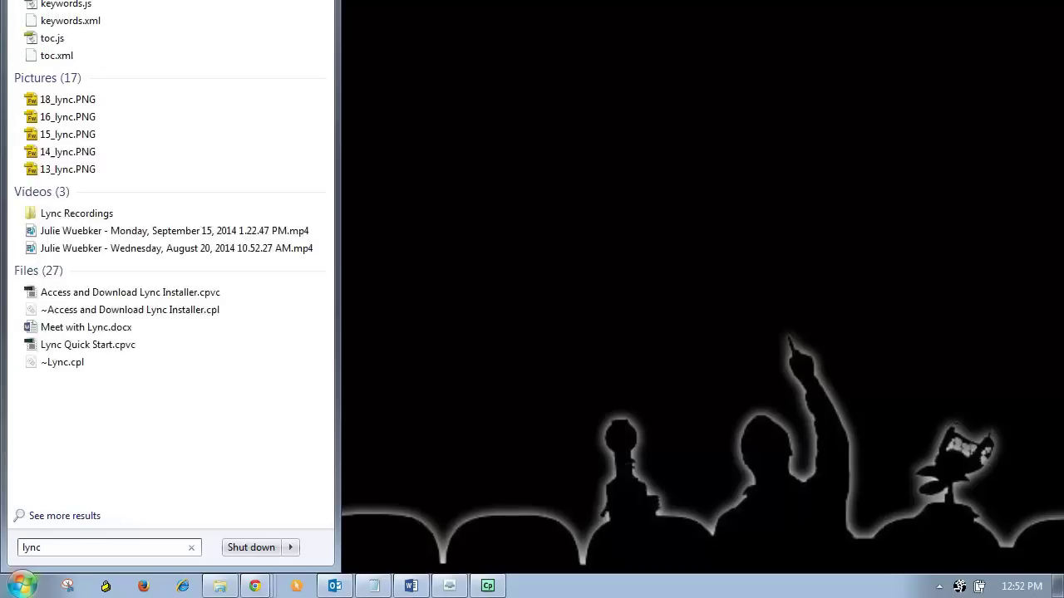
pyautogui.press('Return')
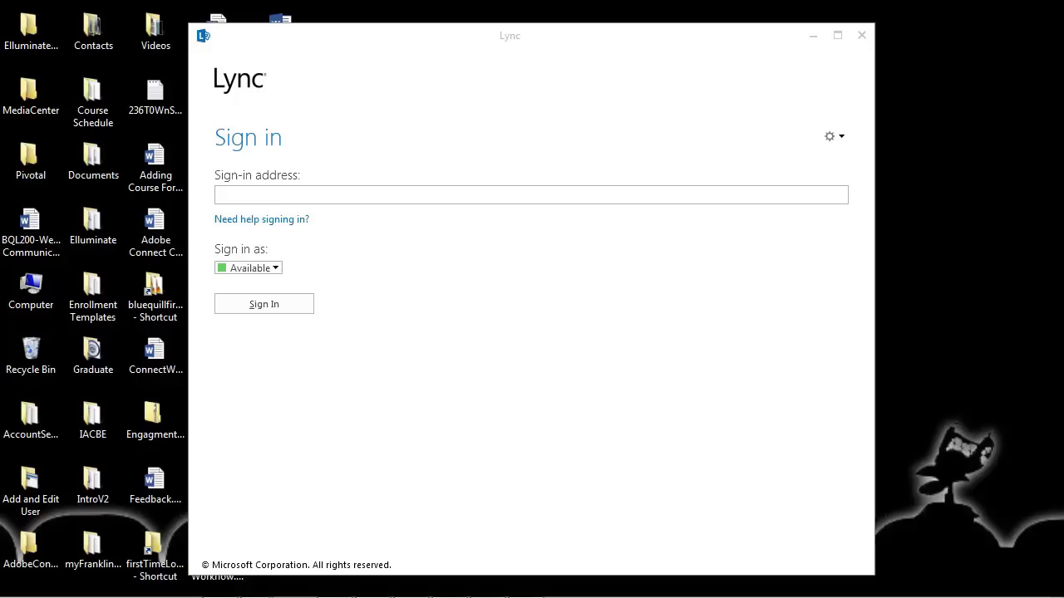
# Step: Enter the user's school e-mail address as the sign-in address and open the sign-in status choices
pyautogui.click(288, 195)
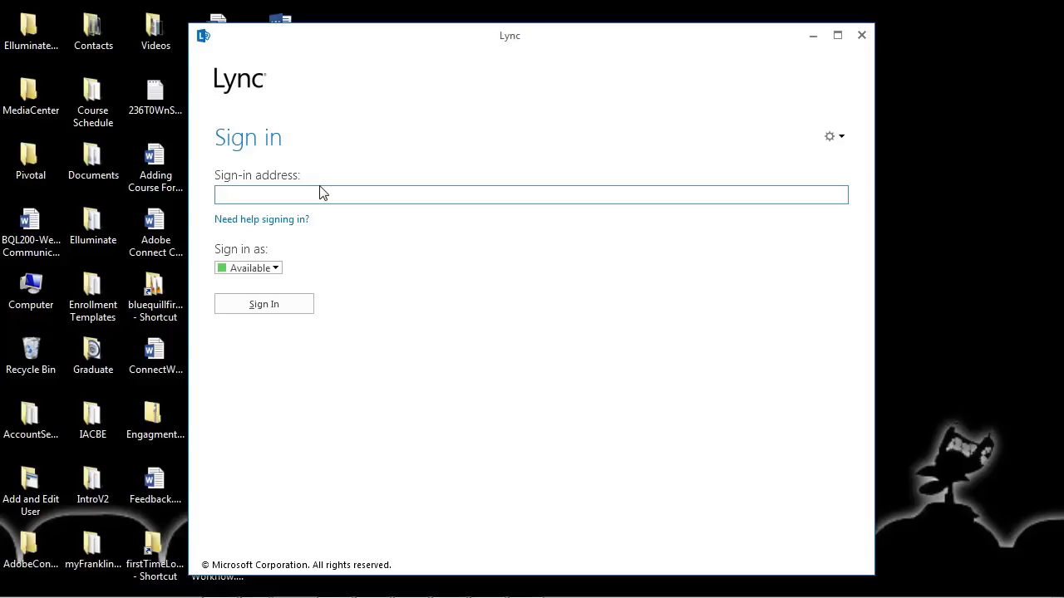
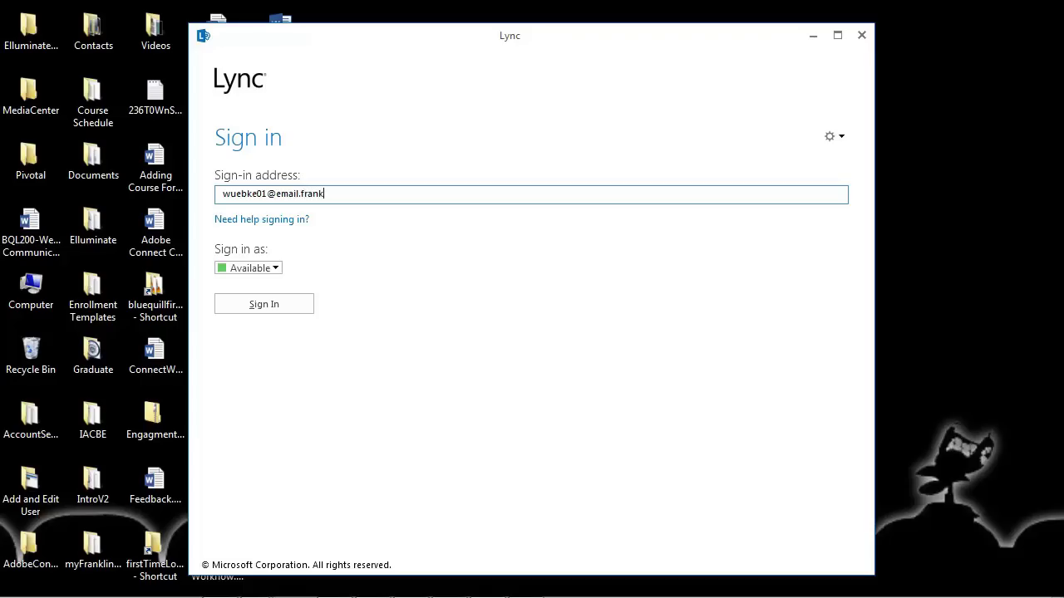
pyautogui.click(275, 270)
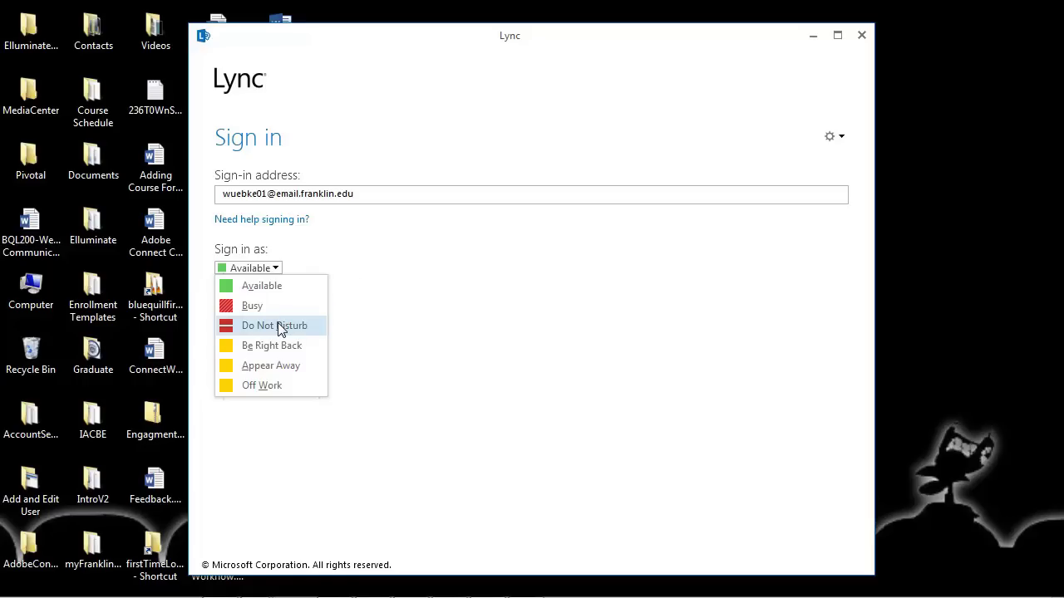
# Step: Keep the status Available, continue past the address, and sign in with the account password
pyautogui.click(275, 269)
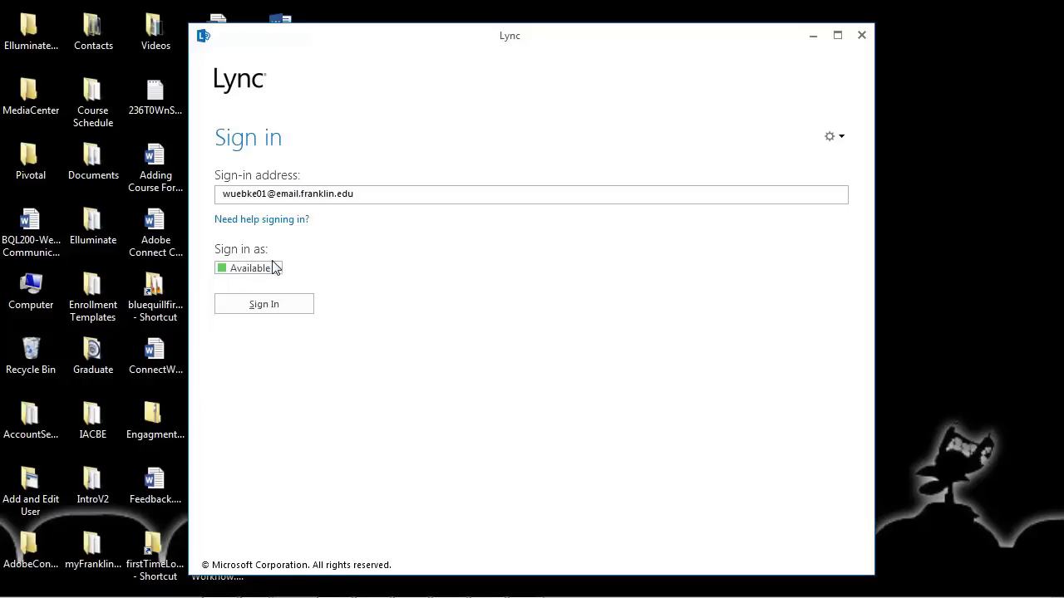
pyautogui.click(275, 306)
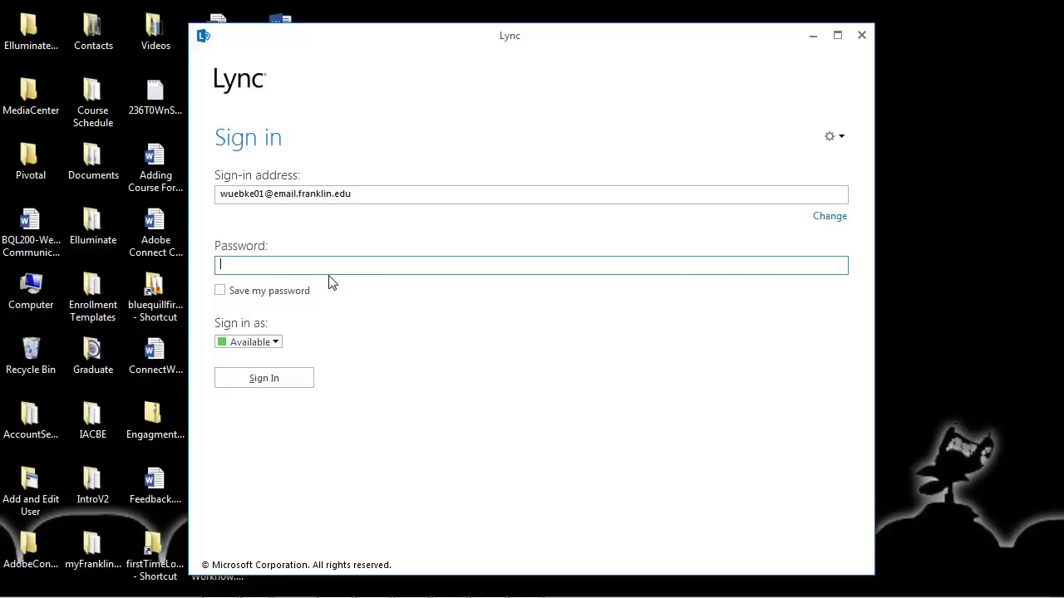
pyautogui.write('pass')
pyautogui.press('BackSpace')
pyautogui.press('BackSpace')
pyautogui.press('BackSpace')
pyautogui.write('pass')
pyautogui.press('BackSpace')
pyautogui.press('BackSpace')
pyautogui.press('BackSpace')
pyautogui.write('*********')
pyautogui.click(259, 386)
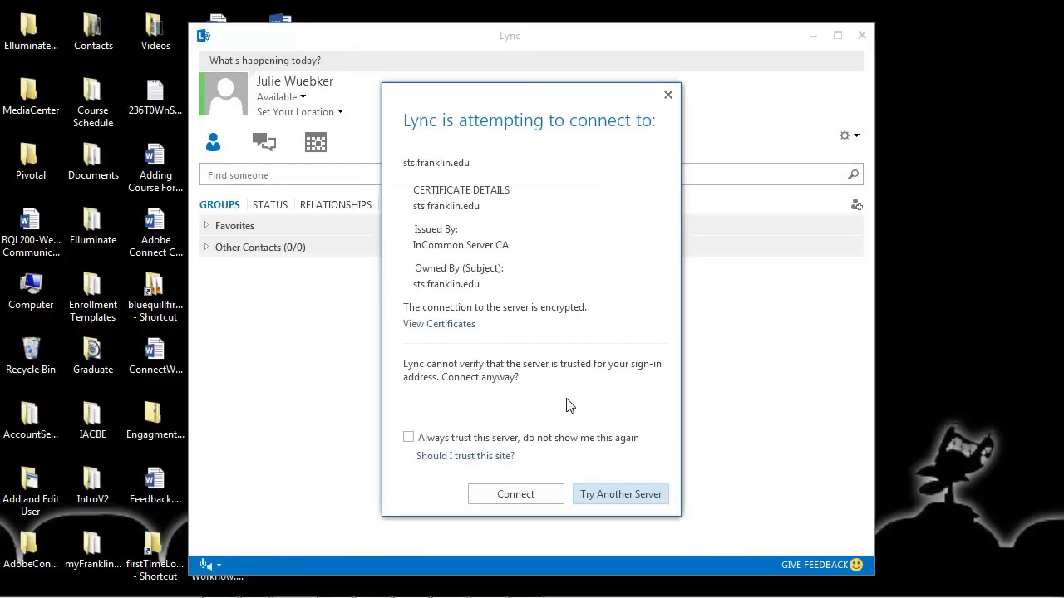
# Step: Accept the certificate prompt to connect to the sts.franklin.edu server
pyautogui.click(529, 495)
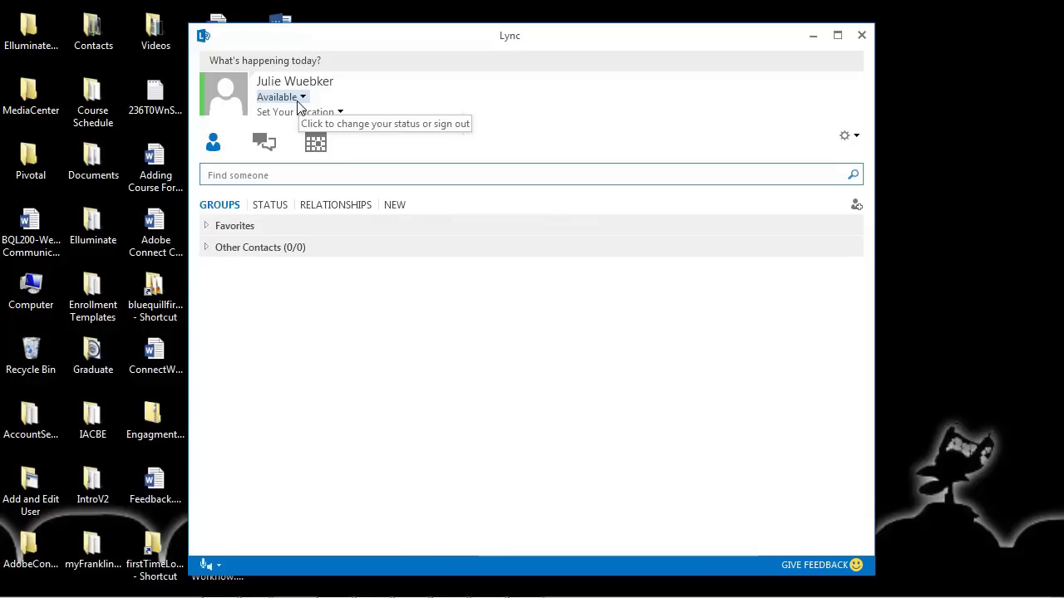
# Step: Turn on Show Menu Bar, sign out from the File menu, and sign back in
pyautogui.click(856, 137)
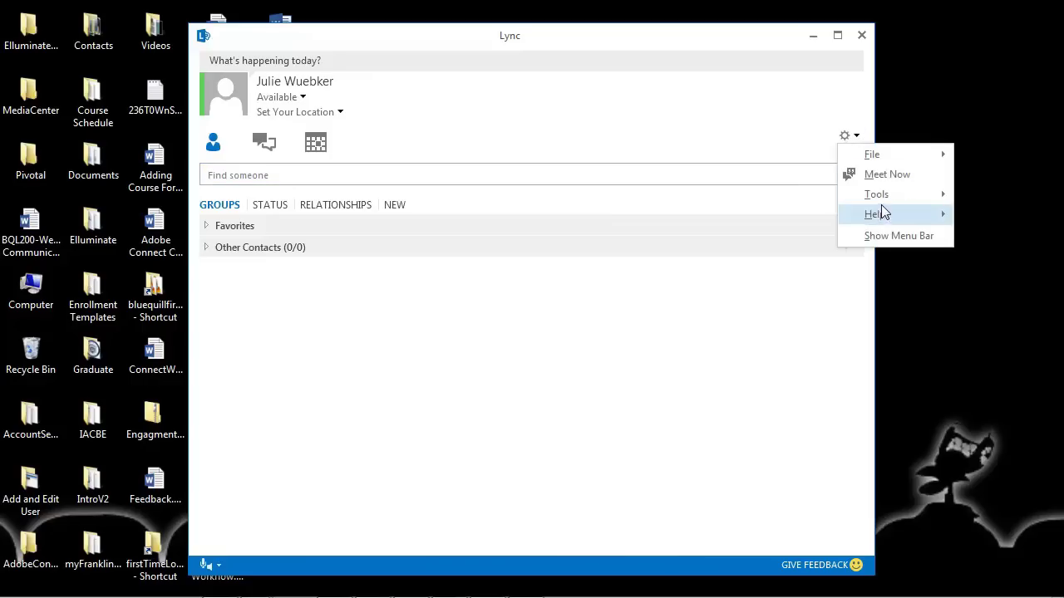
pyautogui.click(890, 238)
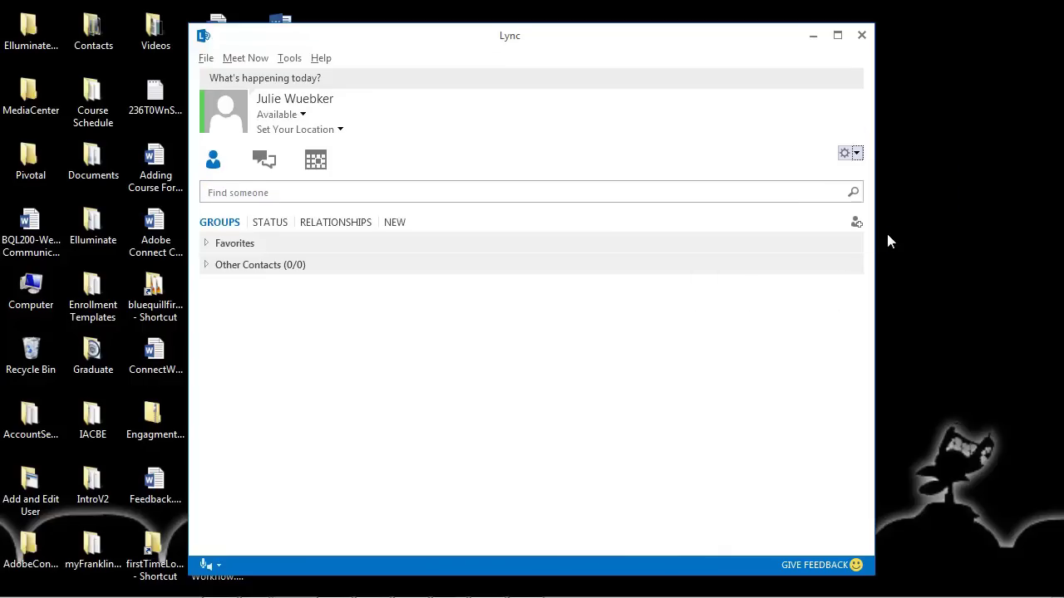
pyautogui.click(206, 60)
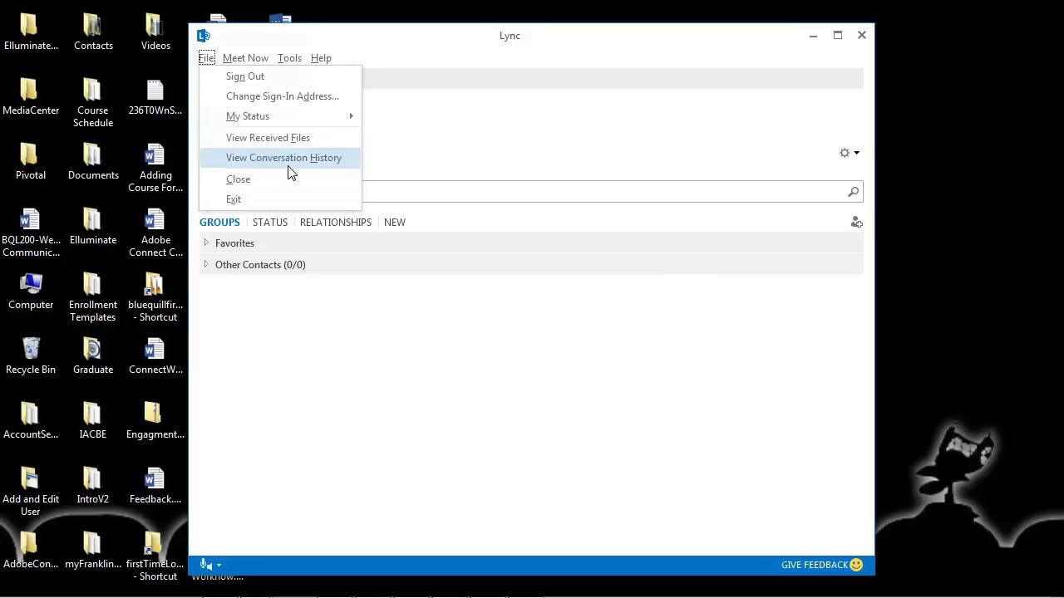
pyautogui.click(245, 77)
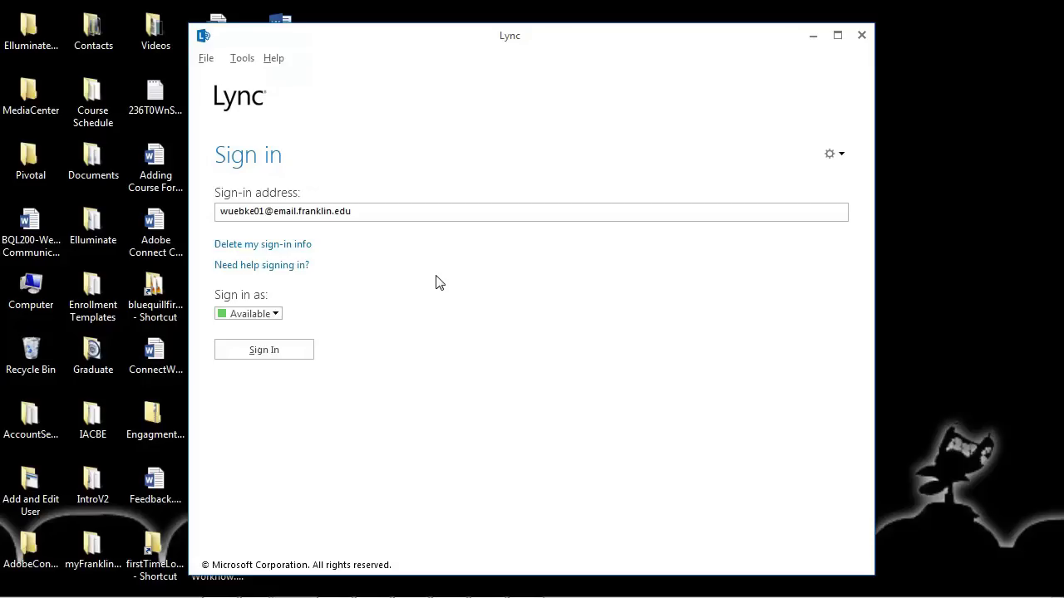
pyautogui.click(294, 359)
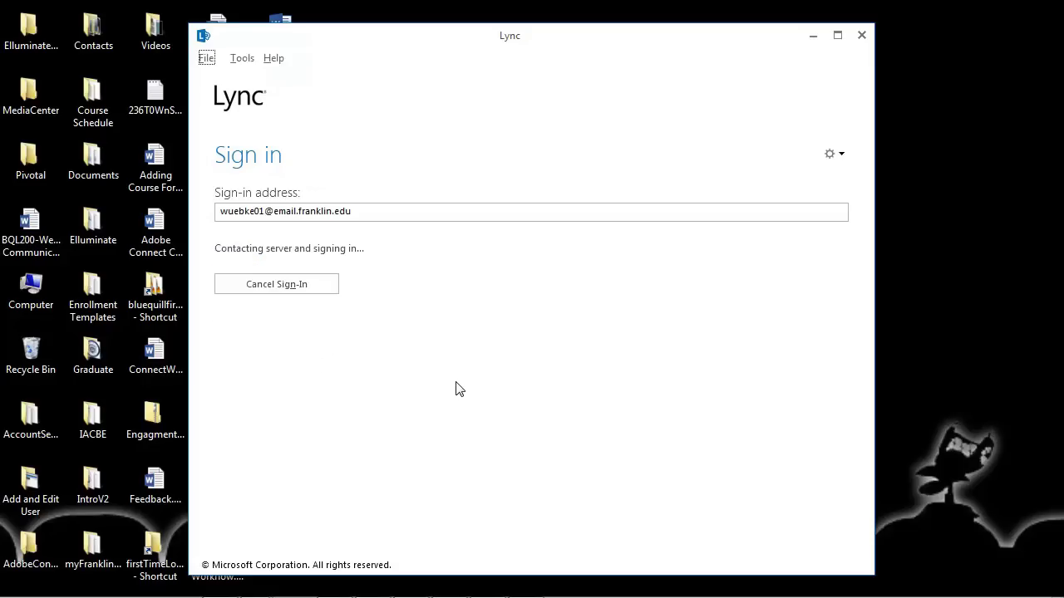